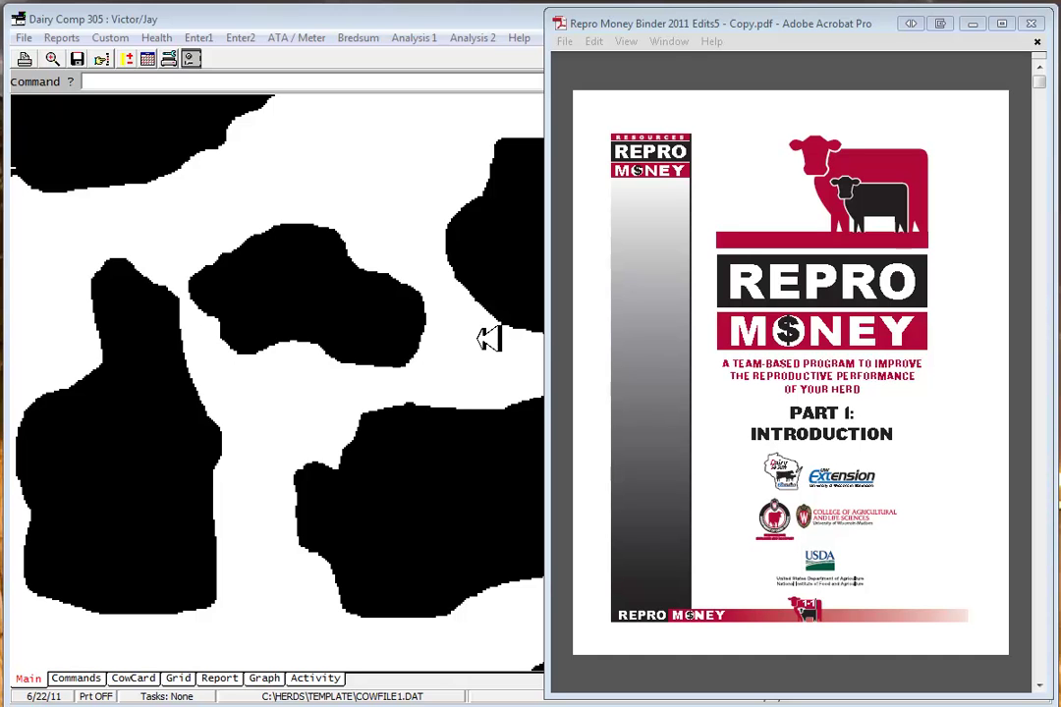
# Run LOG and open the cowfile COWFILE5.DAT from the Repro Money Basis File folder on the Desktop.
pyautogui.doubleClick(329, 19)
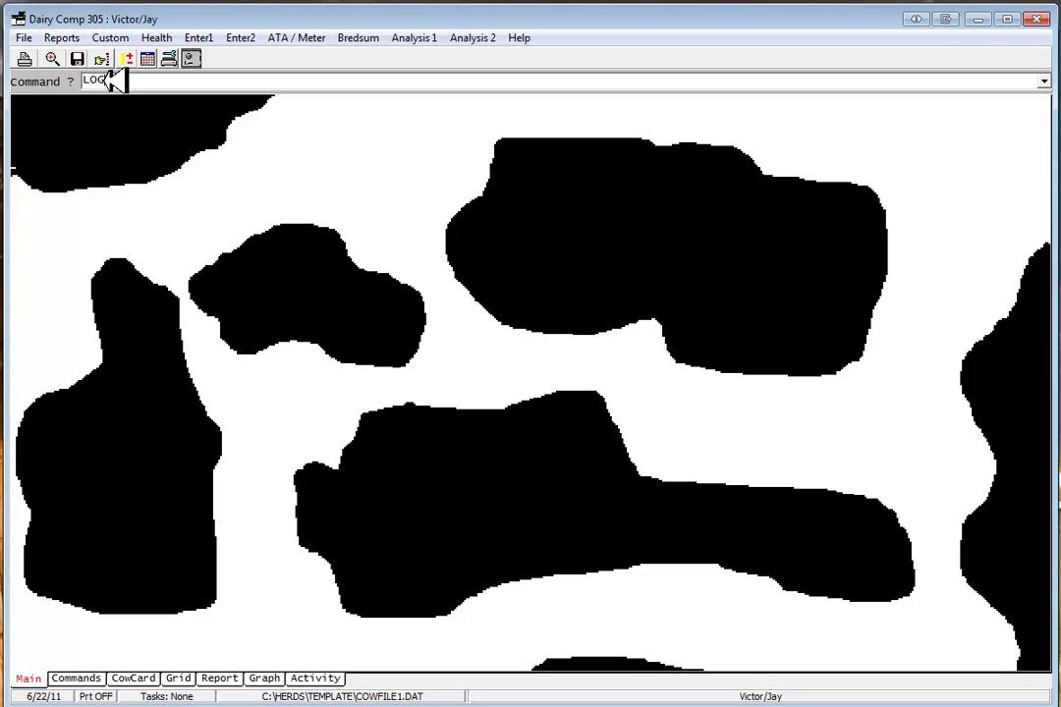
pyautogui.press('Return')
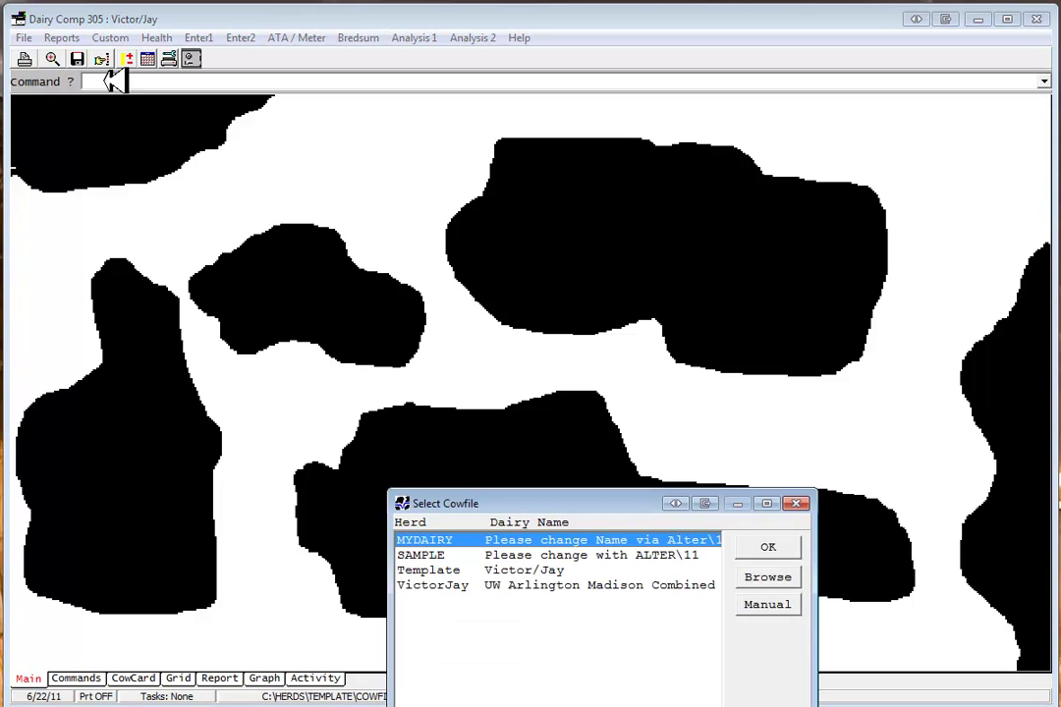
pyautogui.moveTo(599, 505); pyautogui.dragTo(521, 273)
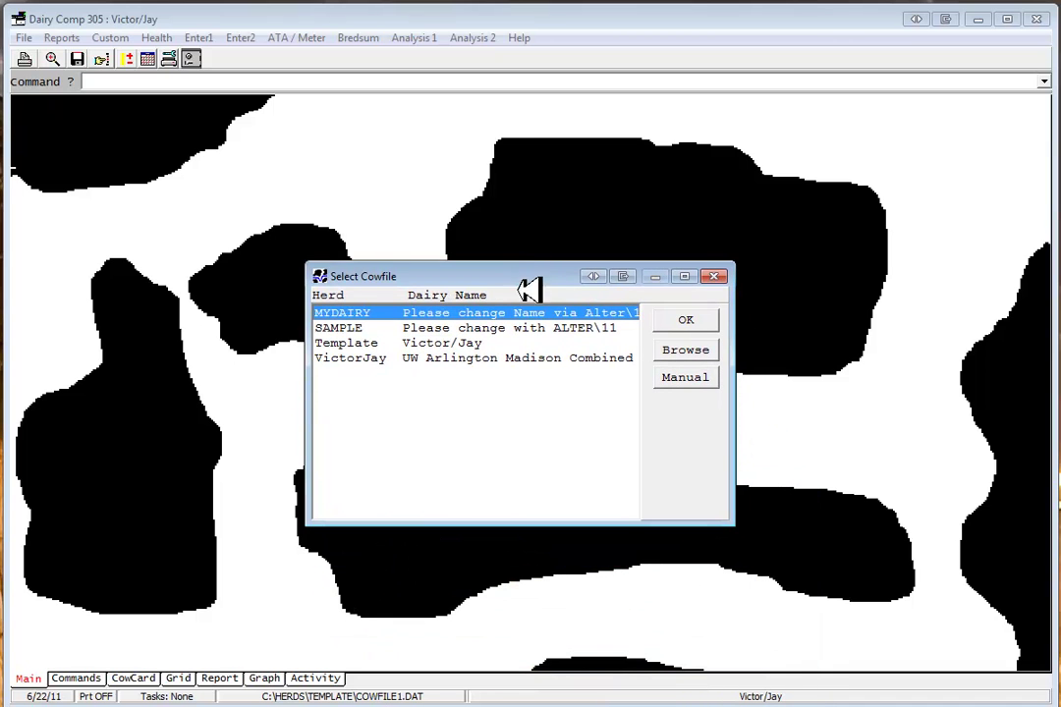
pyautogui.click(685, 346)
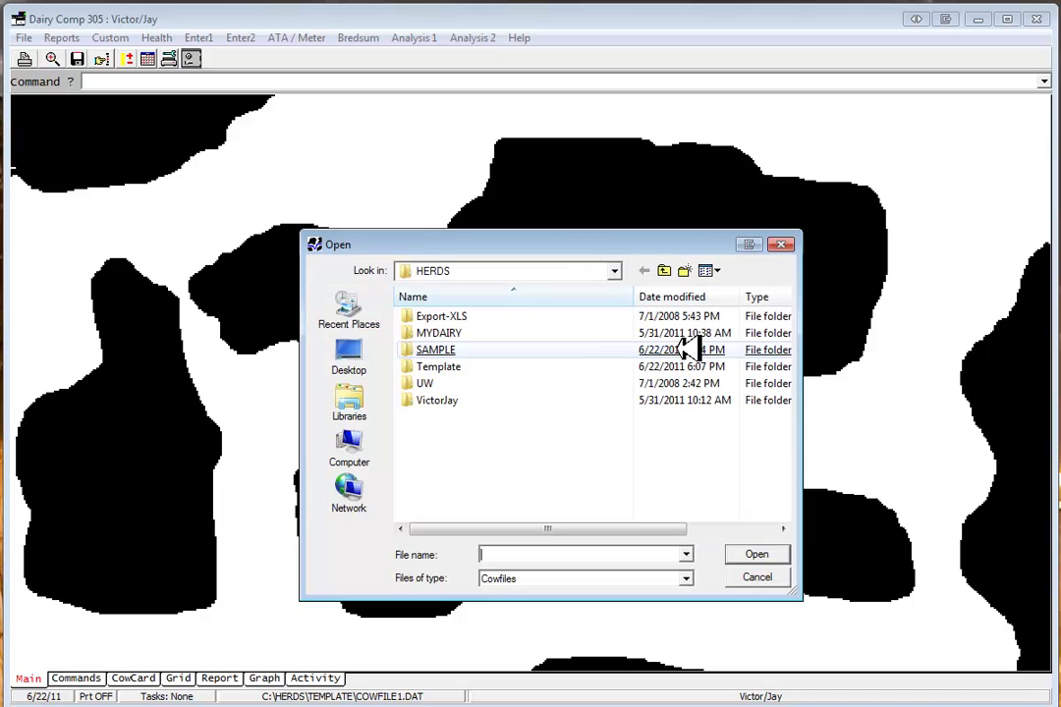
pyautogui.click(363, 361)
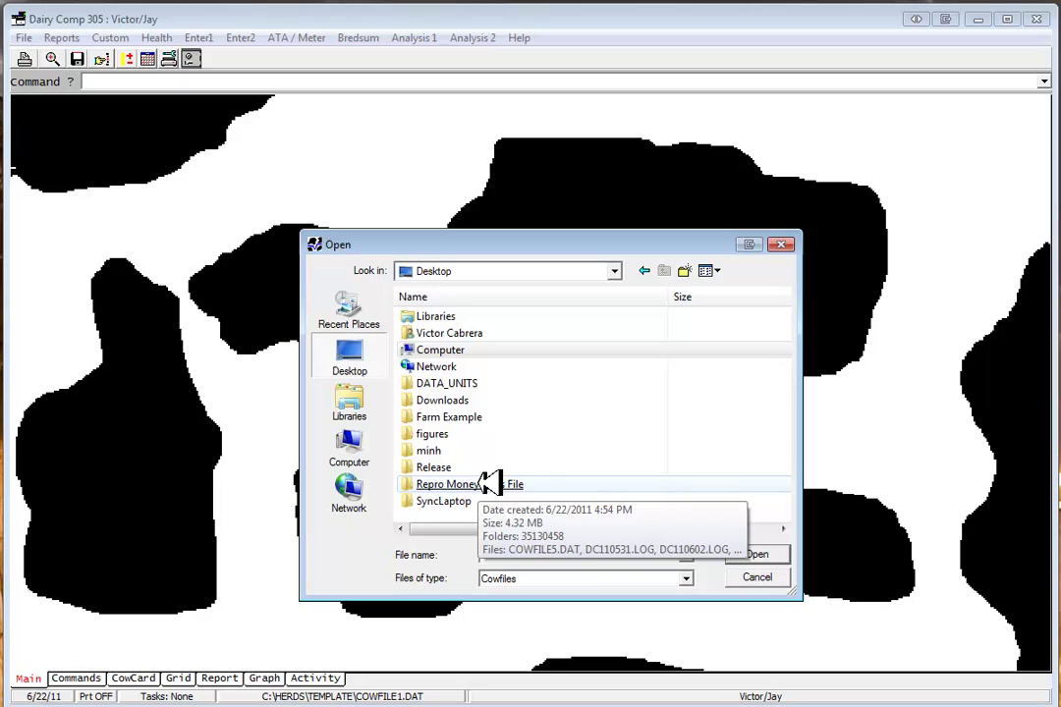
pyautogui.click(489, 485)
pyautogui.doubleClick(488, 484)
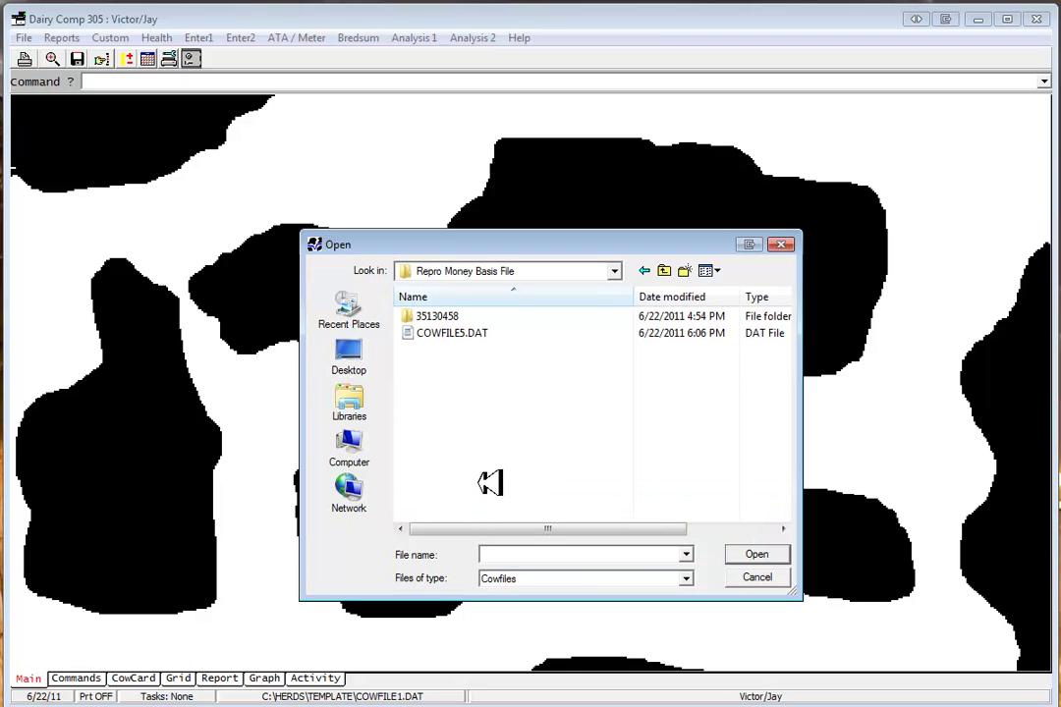
pyautogui.click(470, 335)
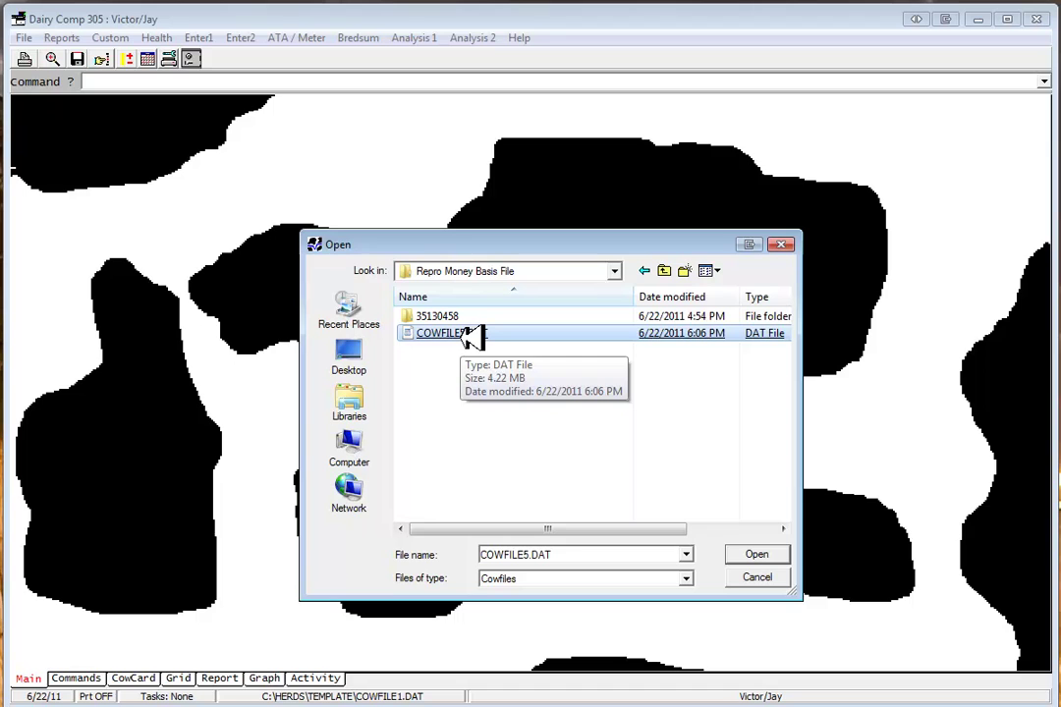
pyautogui.doubleClick(471, 334)
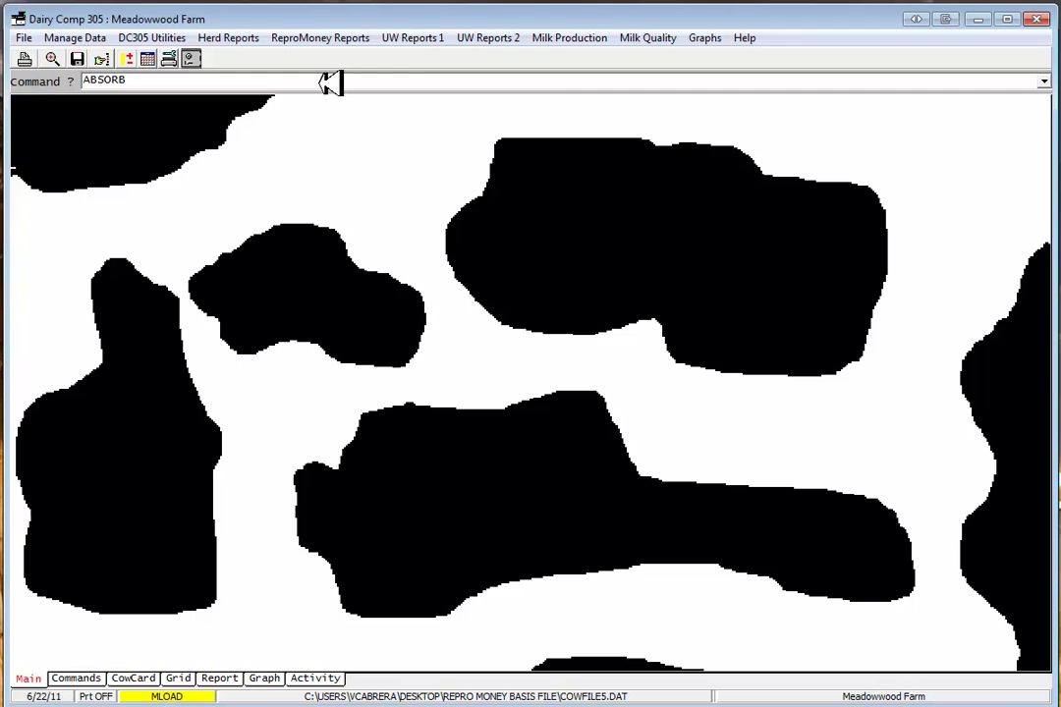
# Run ABSORB and load the herd archive 35110271.ZIP from the Farm Example folder on the Desktop.
pyautogui.press('Return')
pyautogui.moveTo(334, 19); pyautogui.dragTo(578, 203)
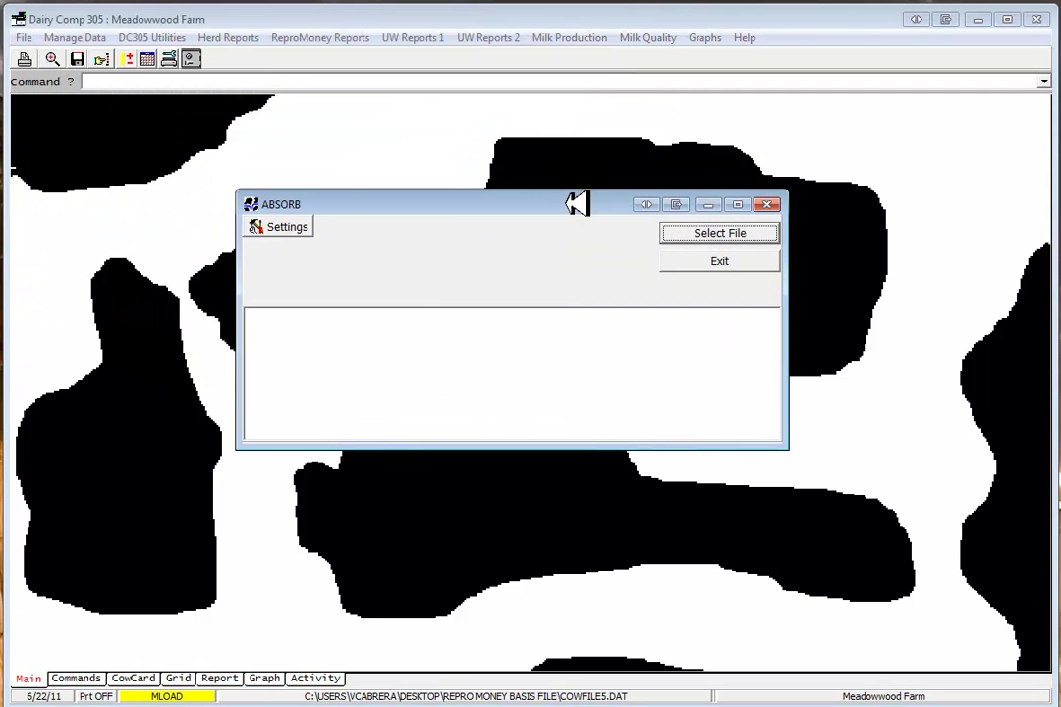
pyautogui.click(751, 231)
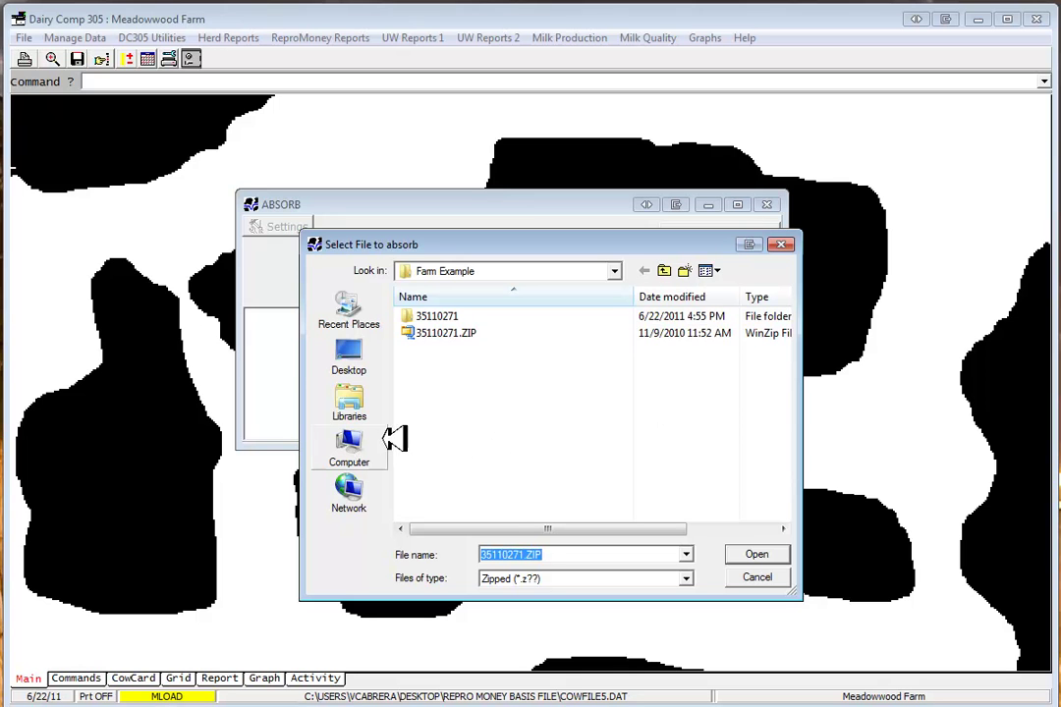
pyautogui.click(351, 358)
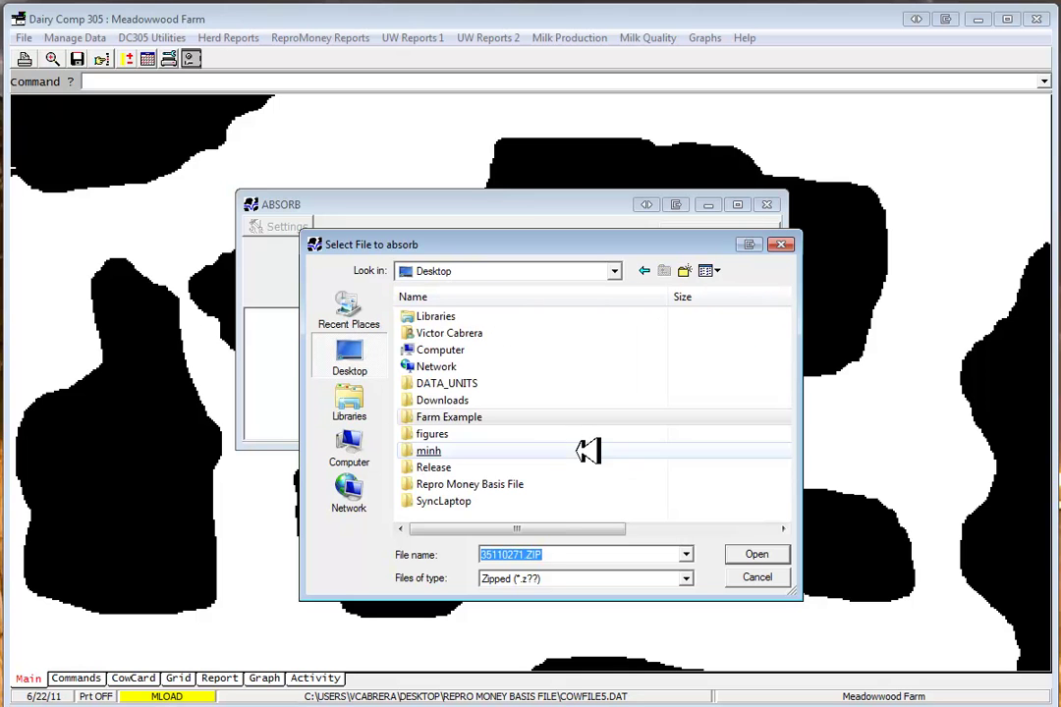
pyautogui.click(488, 418)
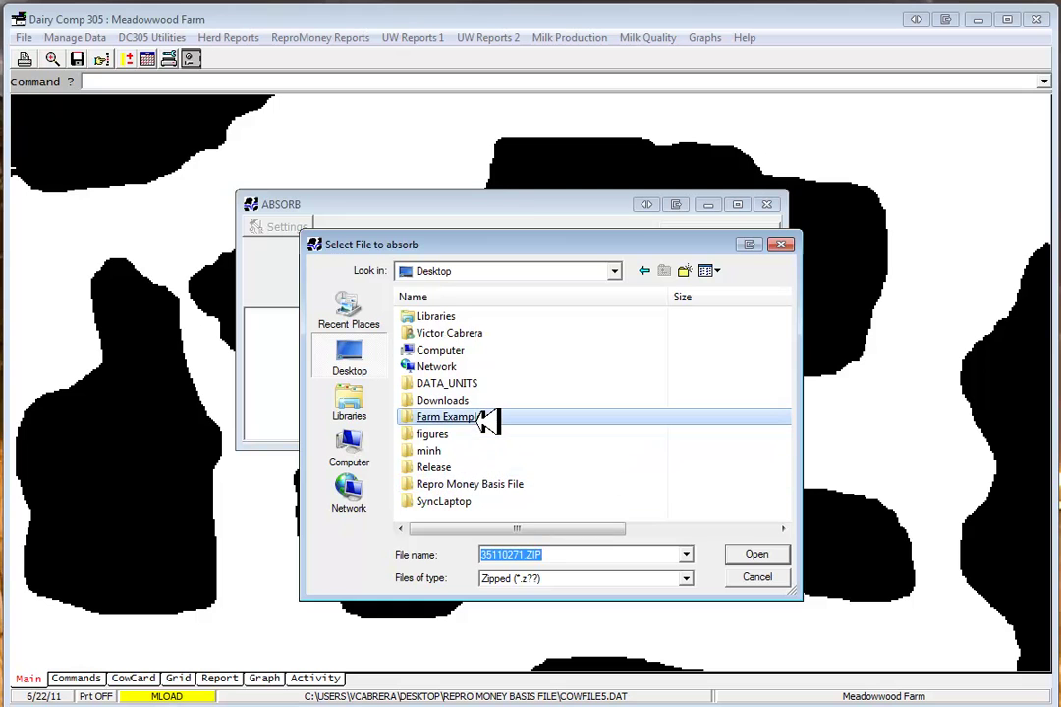
pyautogui.doubleClick(488, 417)
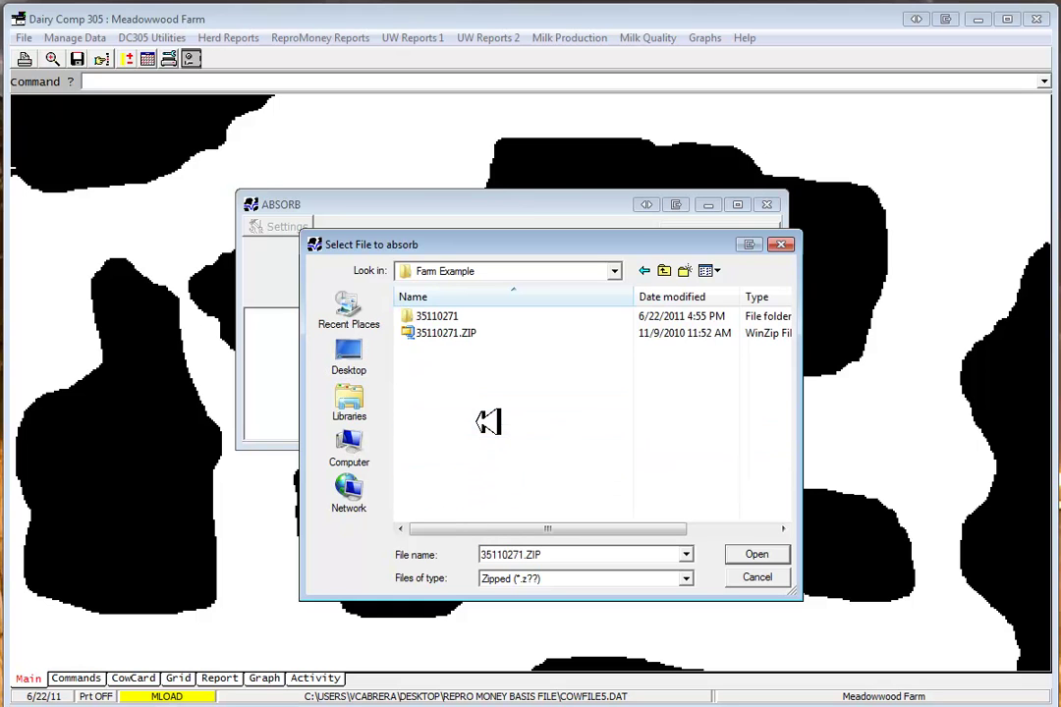
pyautogui.click(464, 336)
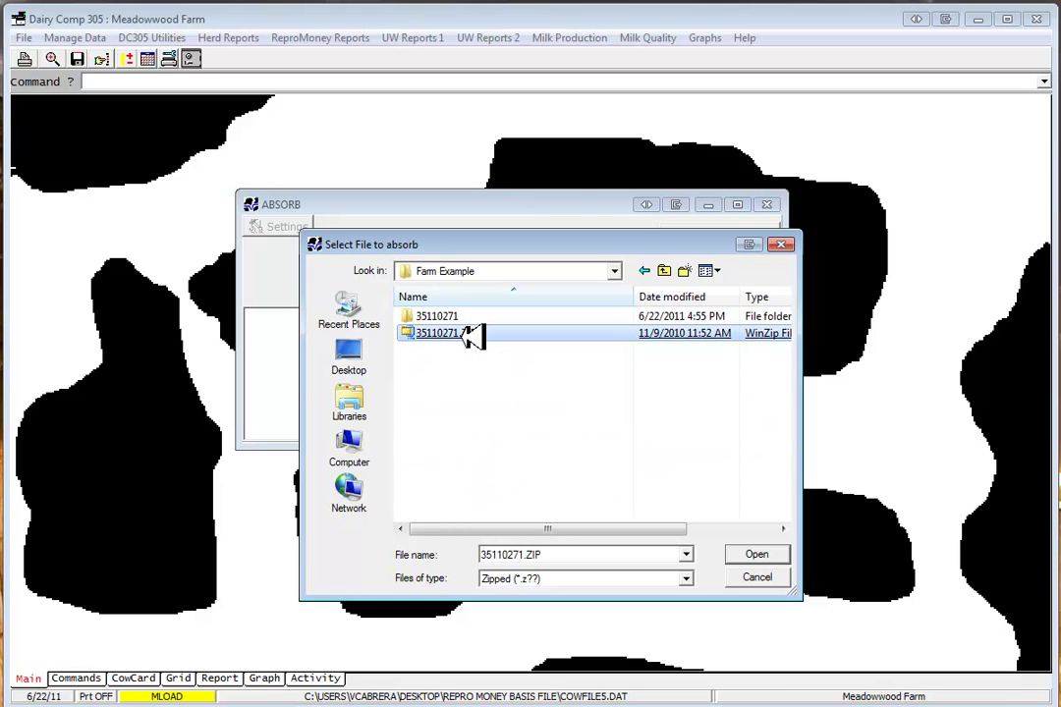
pyautogui.doubleClick(472, 336)
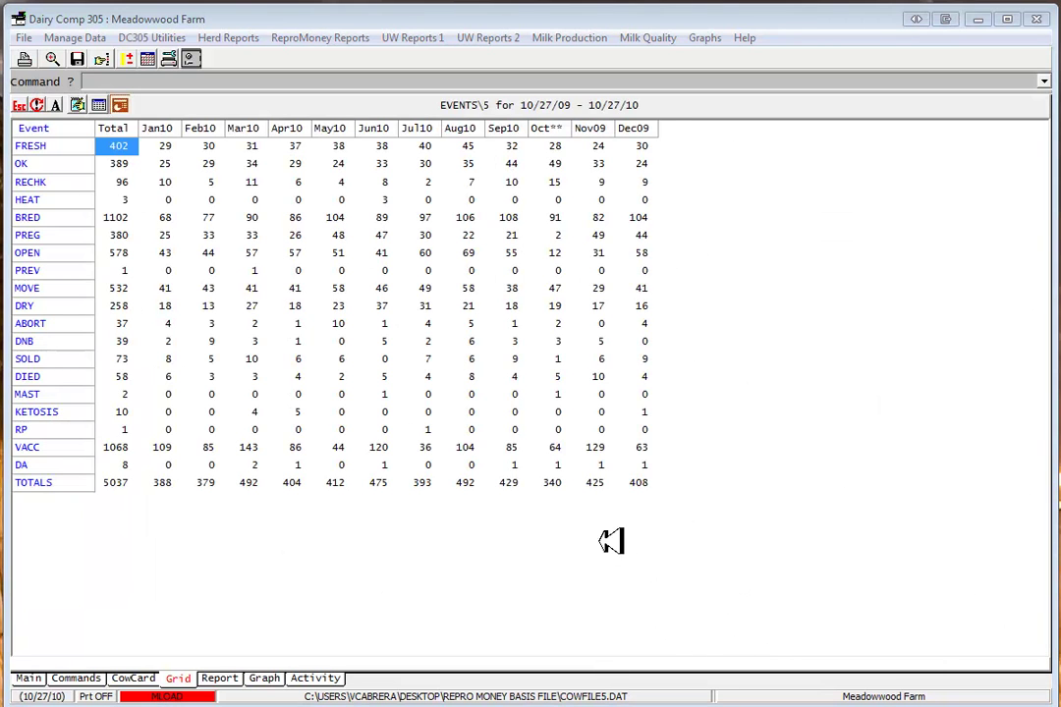
# Set the file date to 6/22/11 from the ReproMoney reports.
pyautogui.click(337, 35)
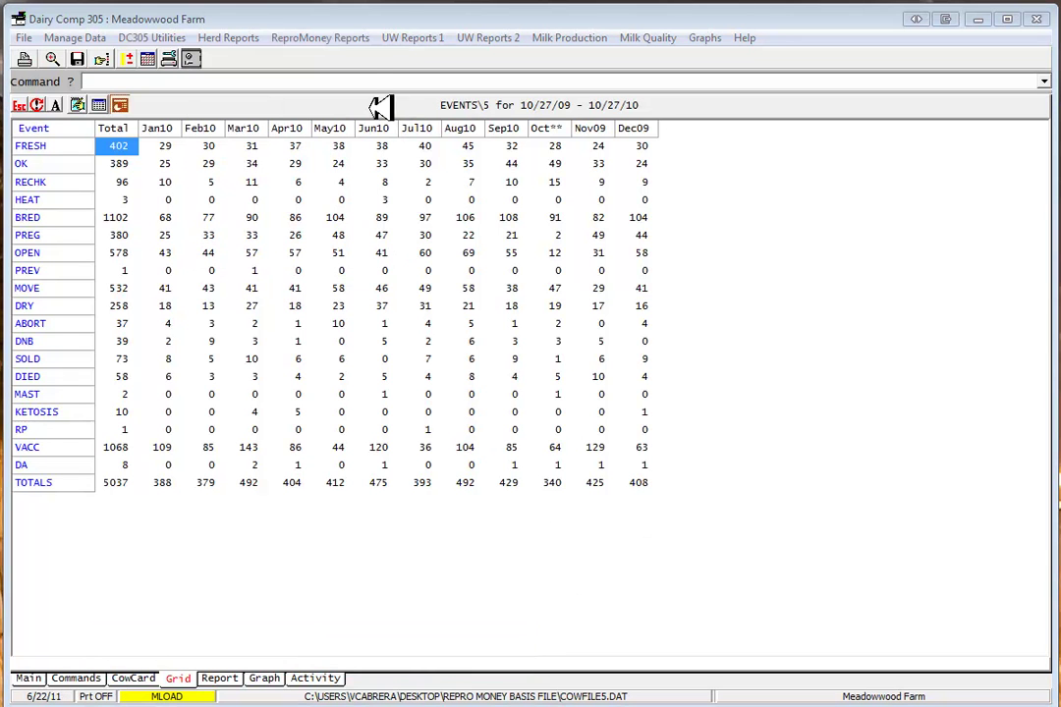
pyautogui.click(351, 41)
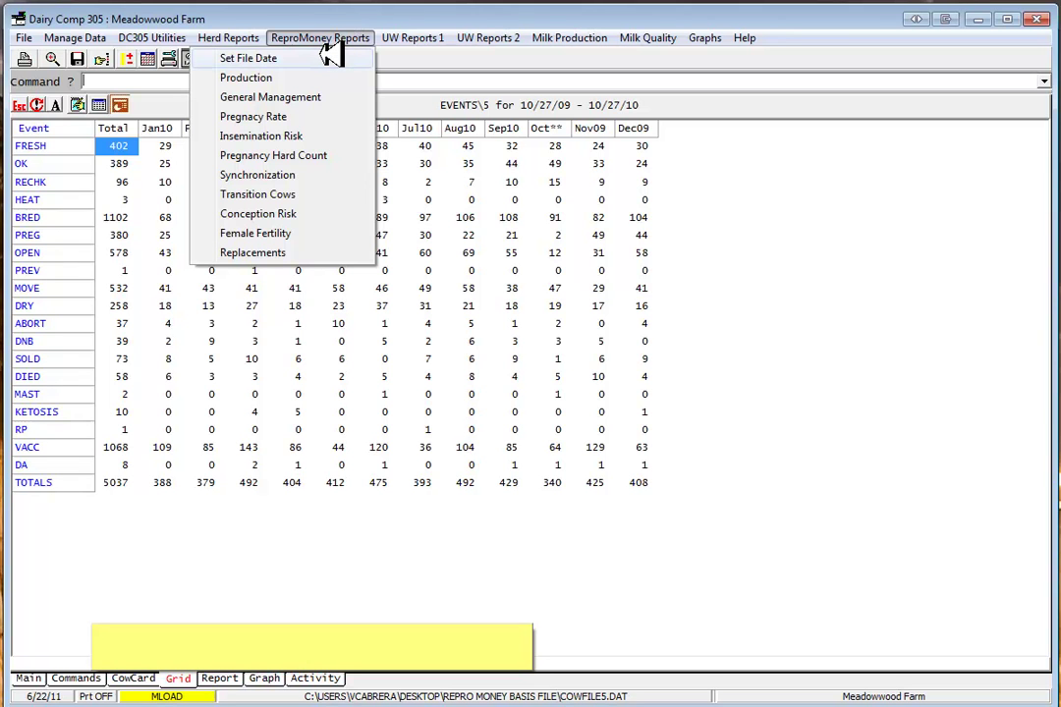
pyautogui.click(332, 58)
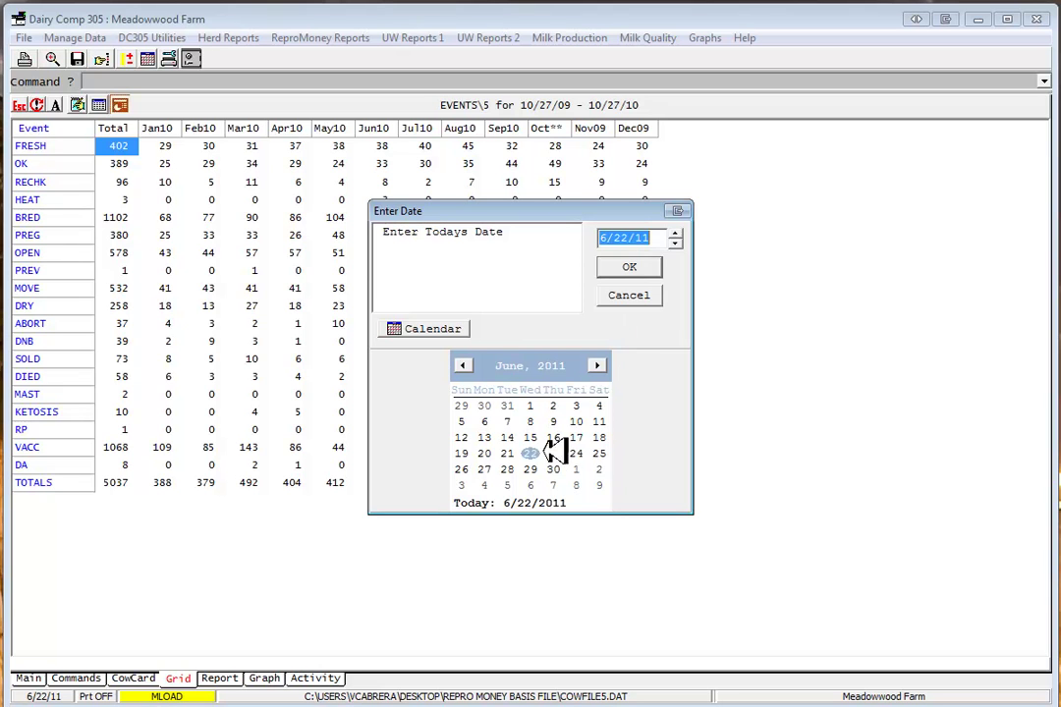
pyautogui.click(639, 266)
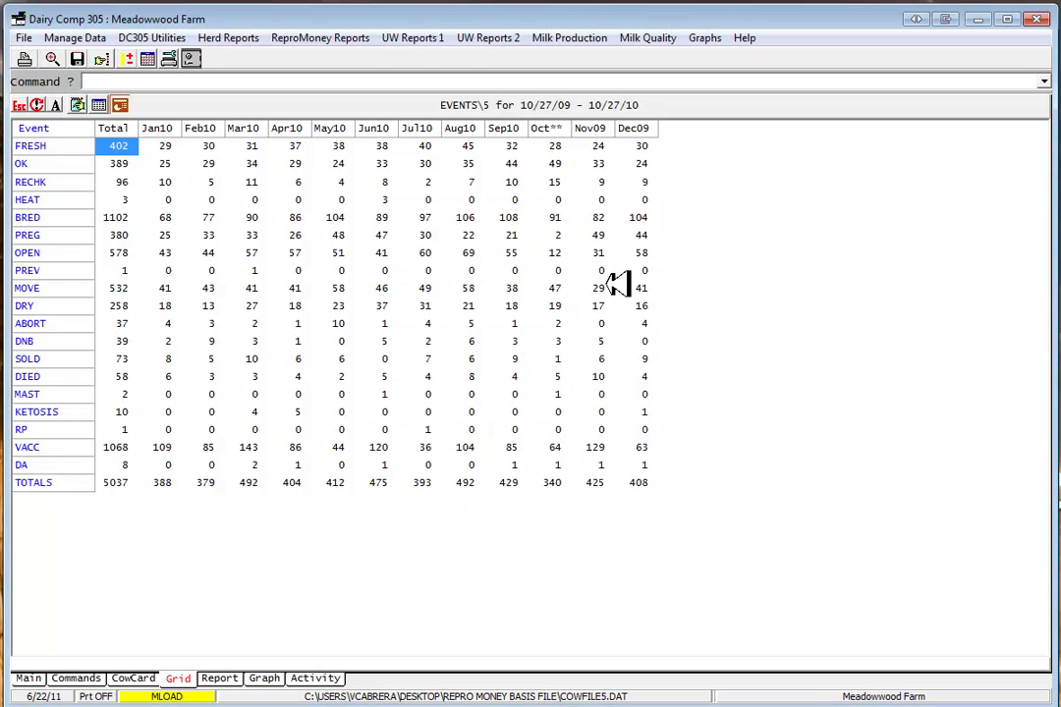
# Run the ReproMoney Production report and match its total cow count to the herd size question in the Repro Money Binder PDF.
pyautogui.click(356, 36)
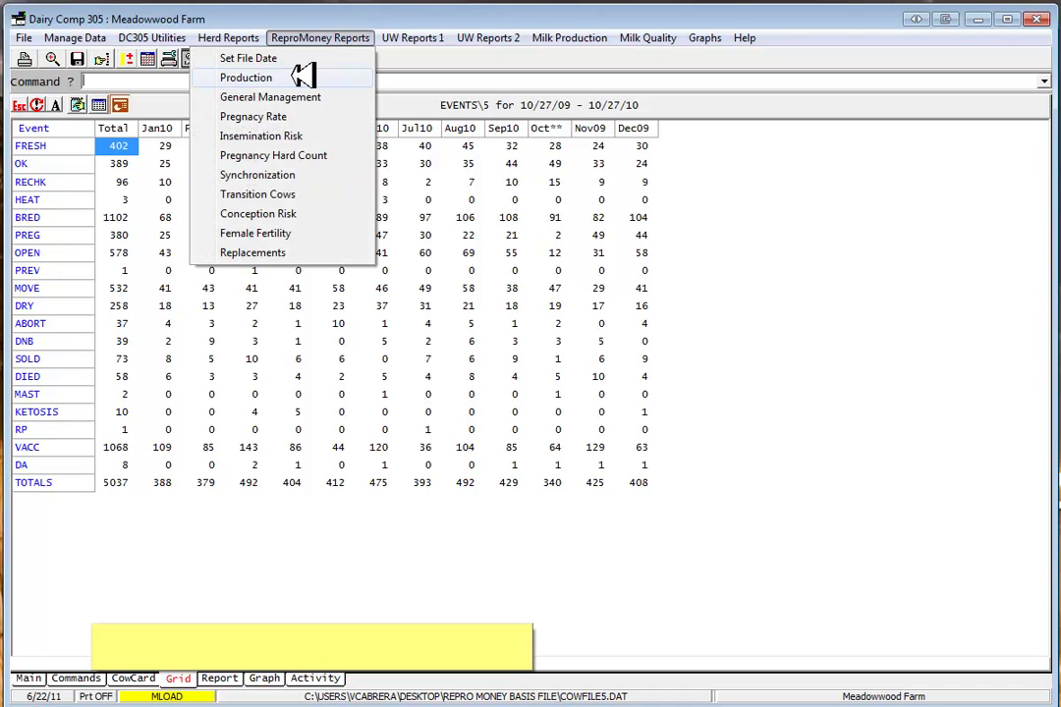
pyautogui.click(248, 78)
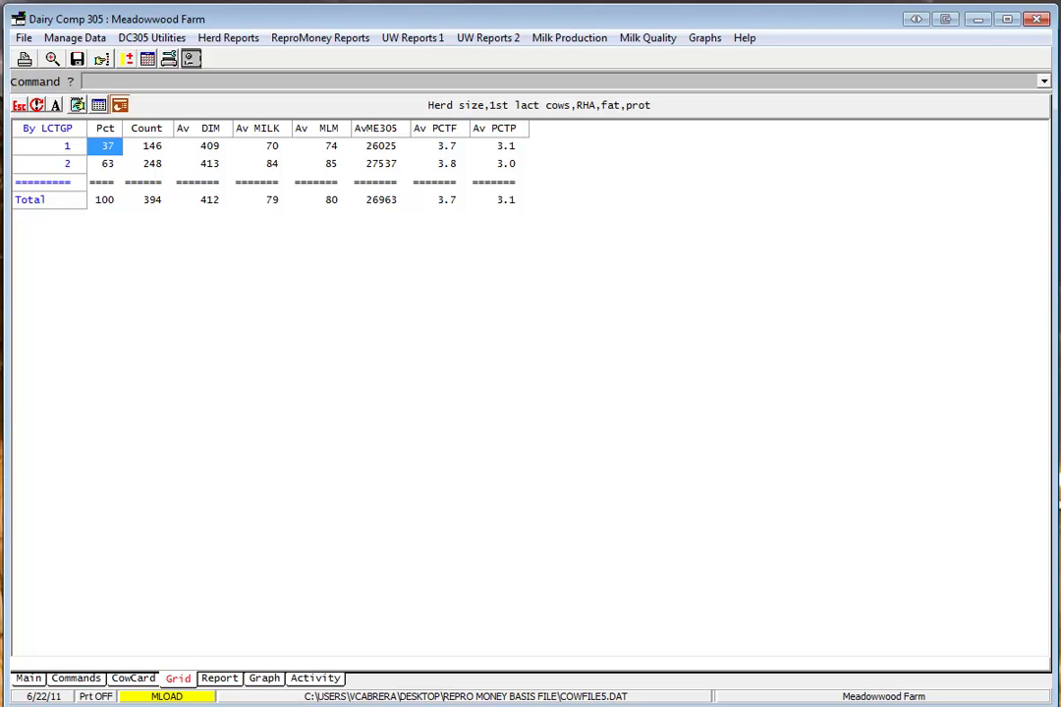
pyautogui.click(374, 706)
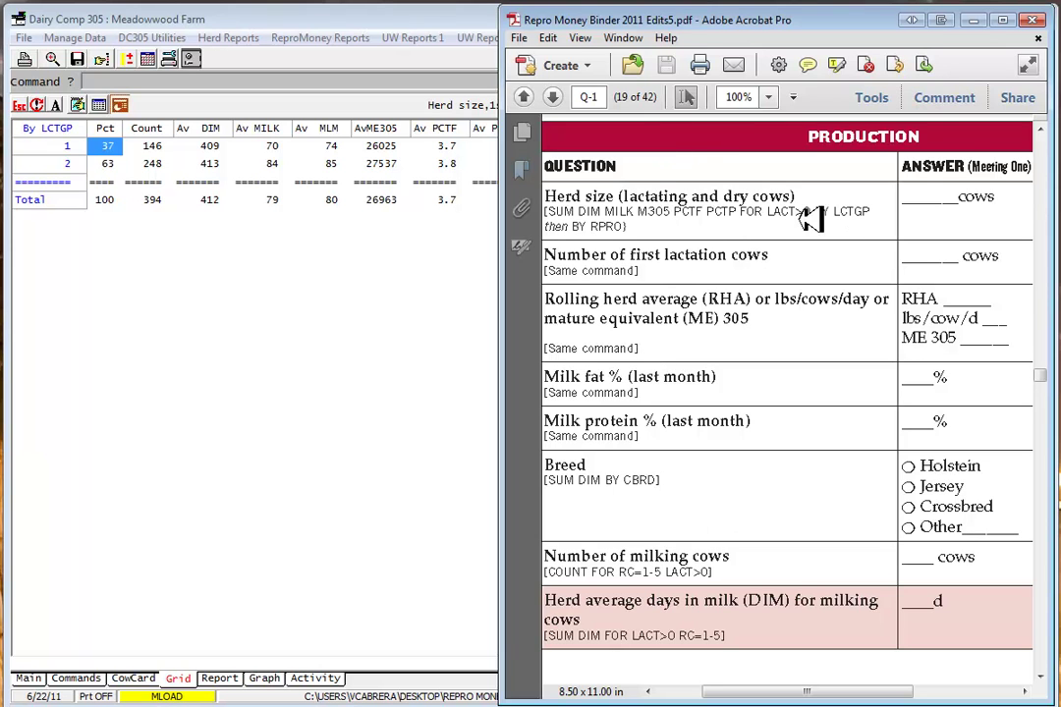
pyautogui.click(157, 200)
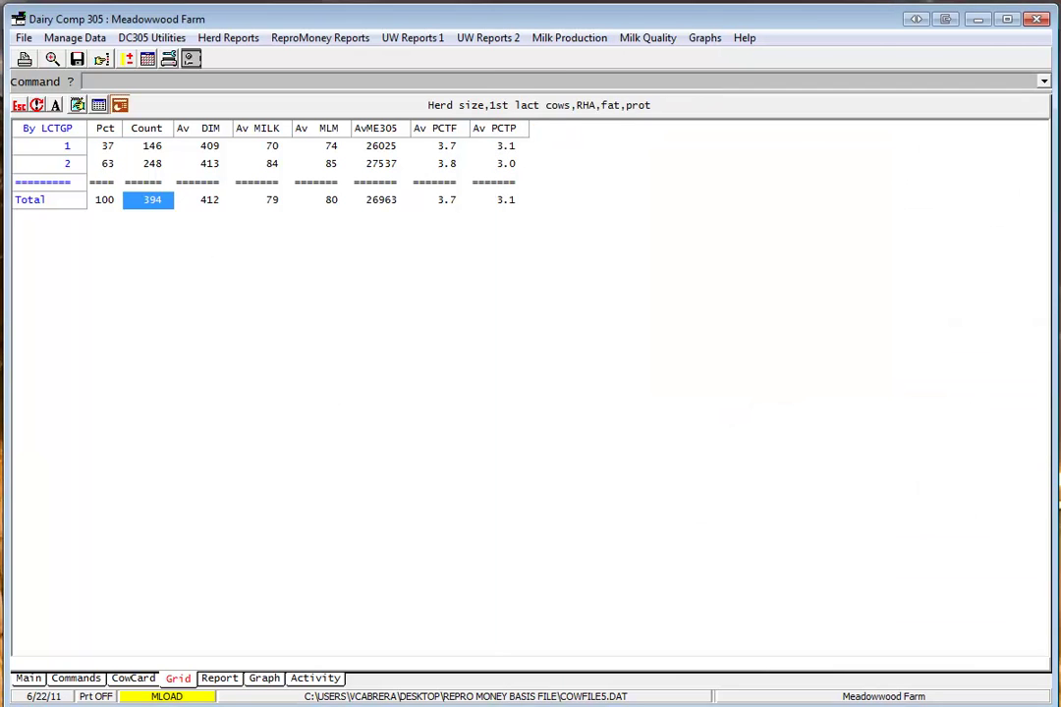
# Compare the binder's production questions with the report's first-lactation averages for ME305, MLM, milk fat and milk protein.
pyautogui.hotkey('alt', 'Tab')
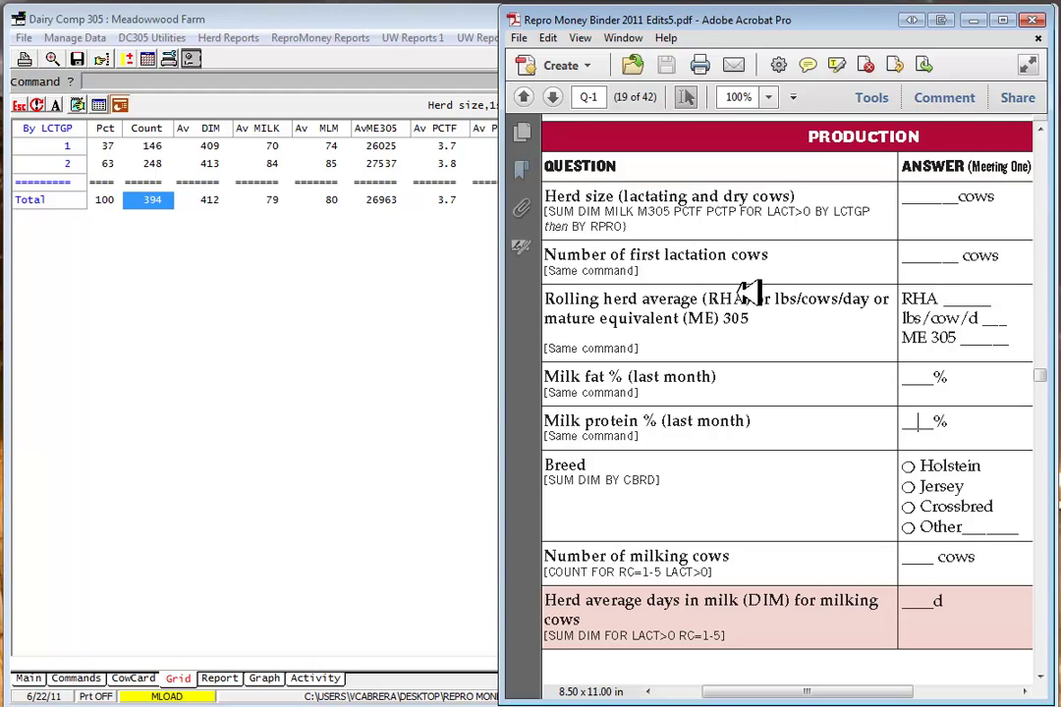
pyautogui.click(364, 274)
pyautogui.click(380, 147)
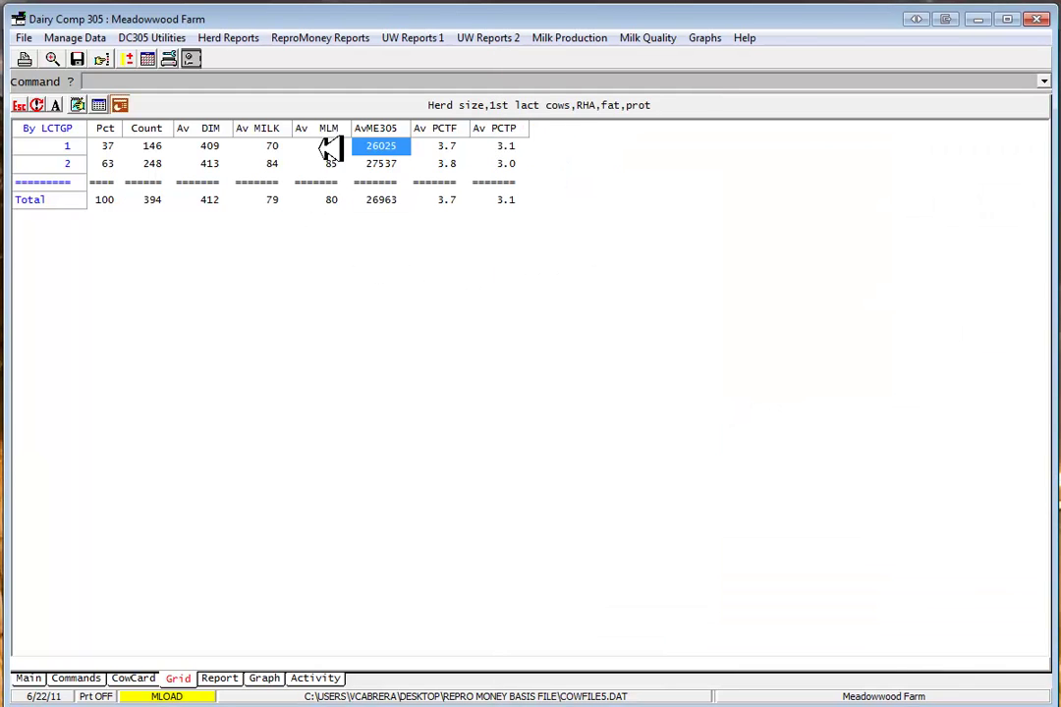
pyautogui.click(331, 147)
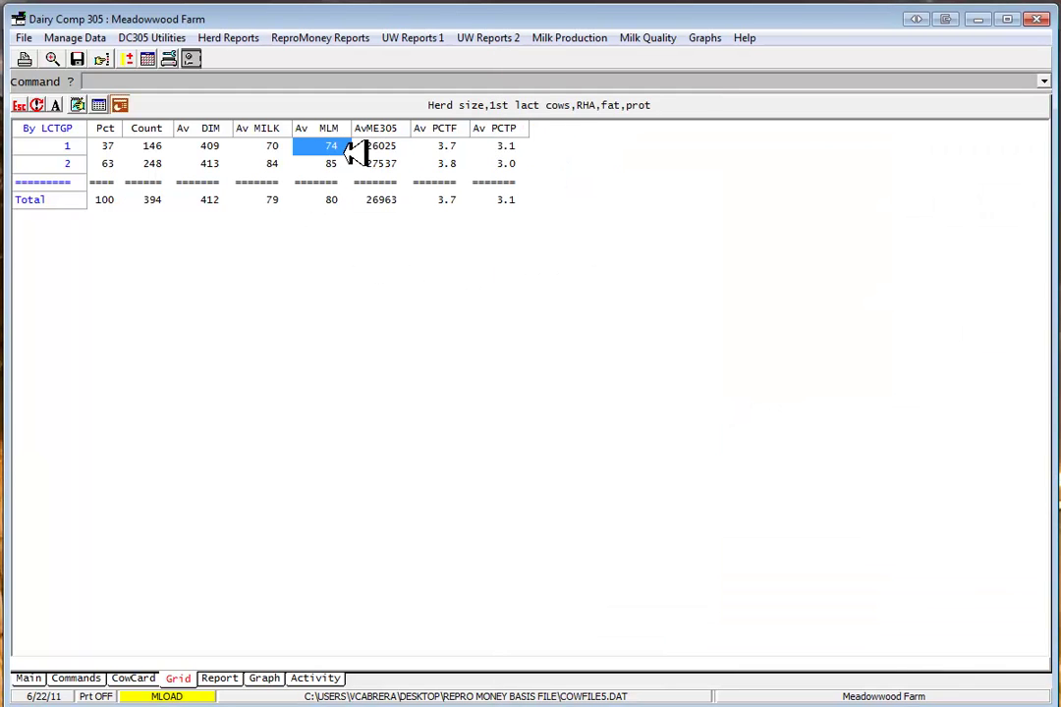
pyautogui.click(454, 147)
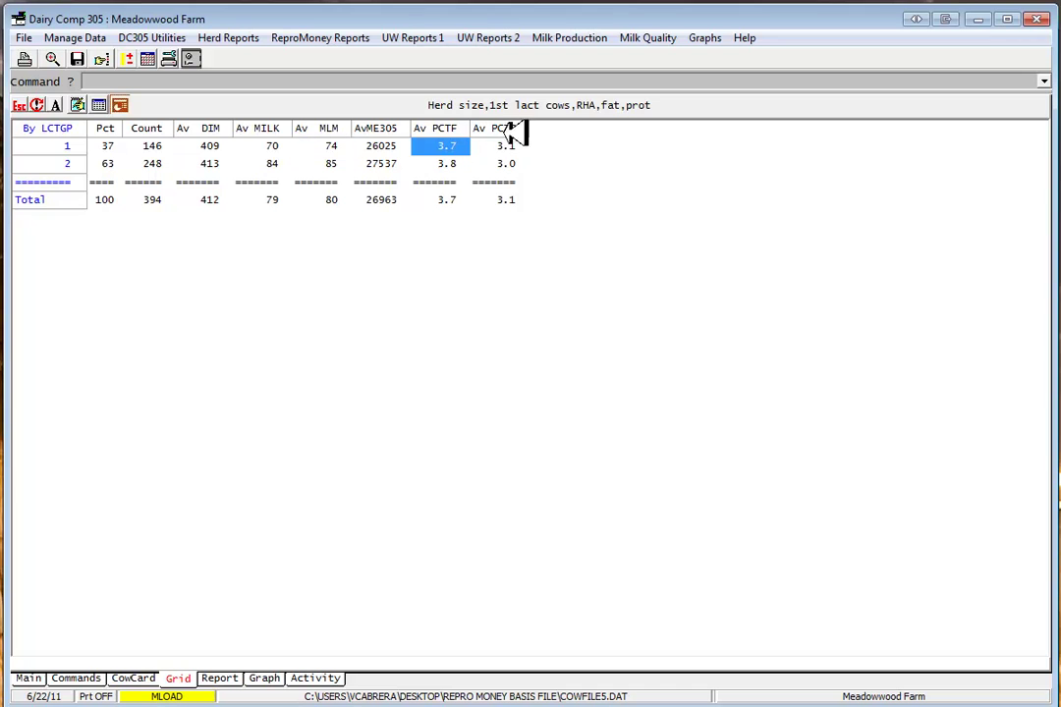
pyautogui.click(513, 147)
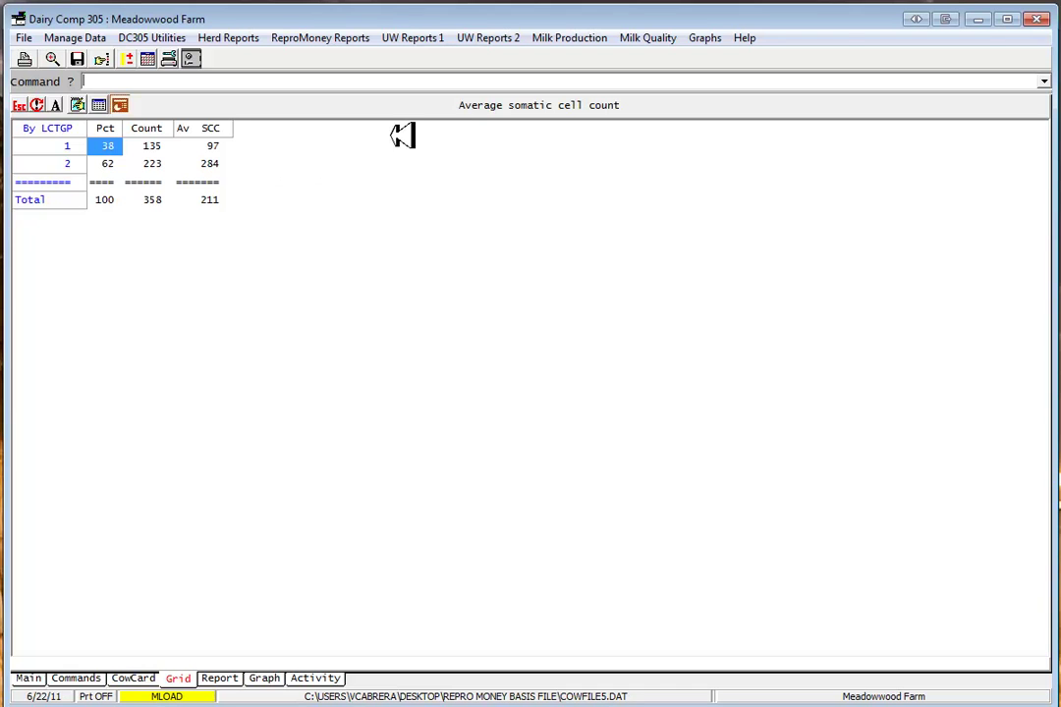
# Run the General Management report for the voluntary waiting period graph, and the Pregnancy Hard Count report for total herd size.
pyautogui.click(360, 41)
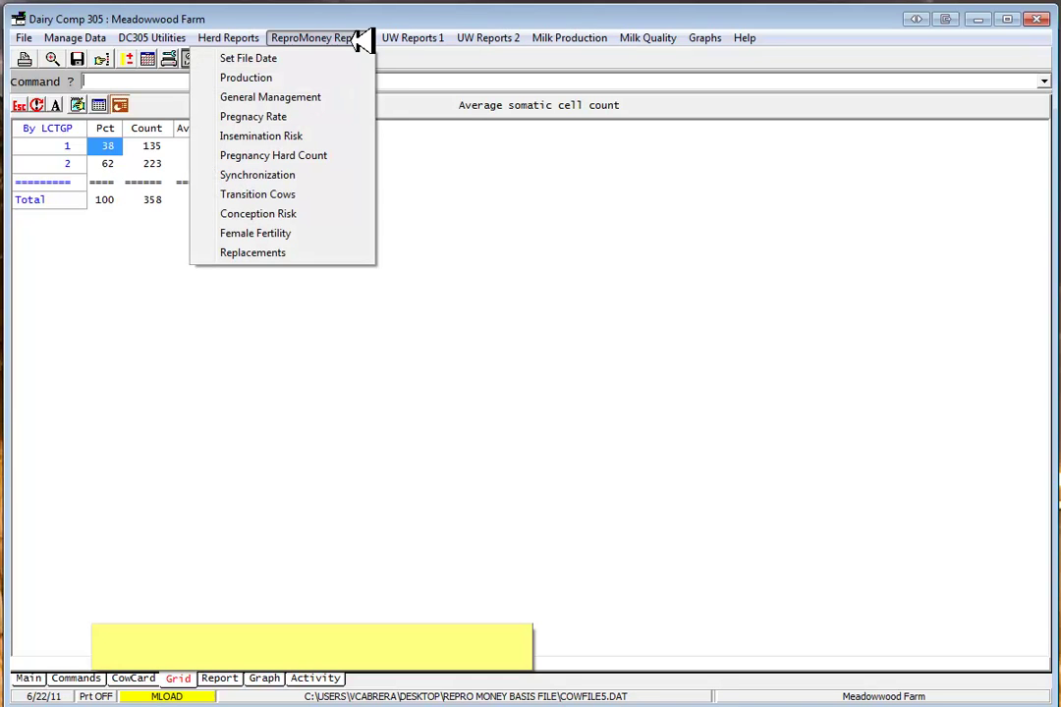
pyautogui.click(320, 97)
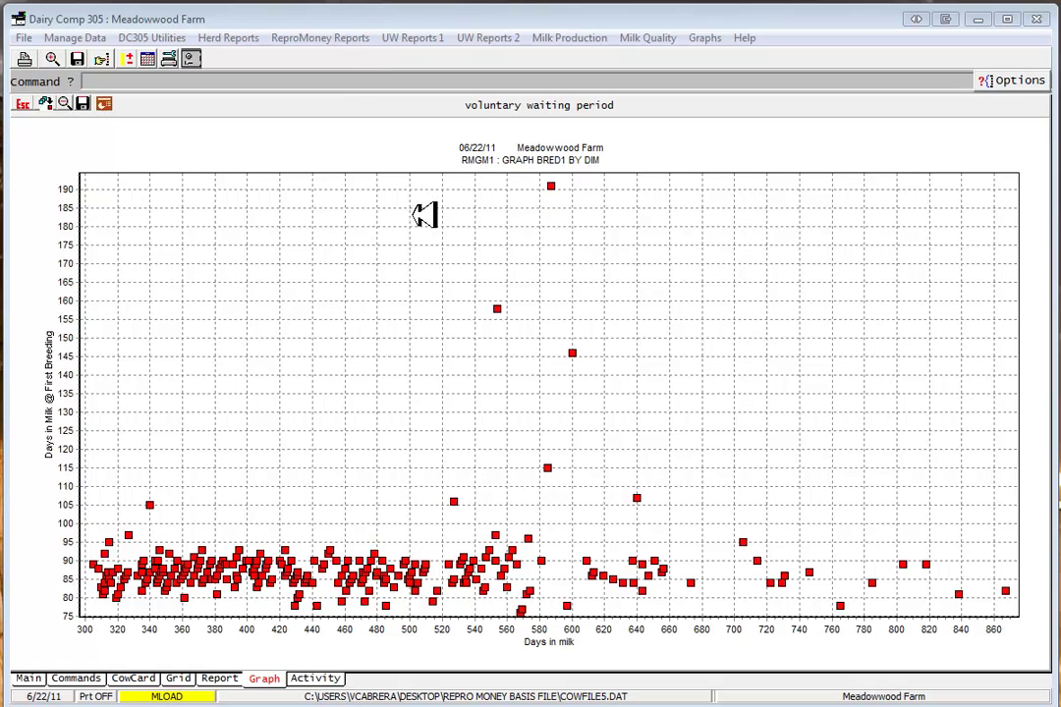
pyautogui.click(353, 38)
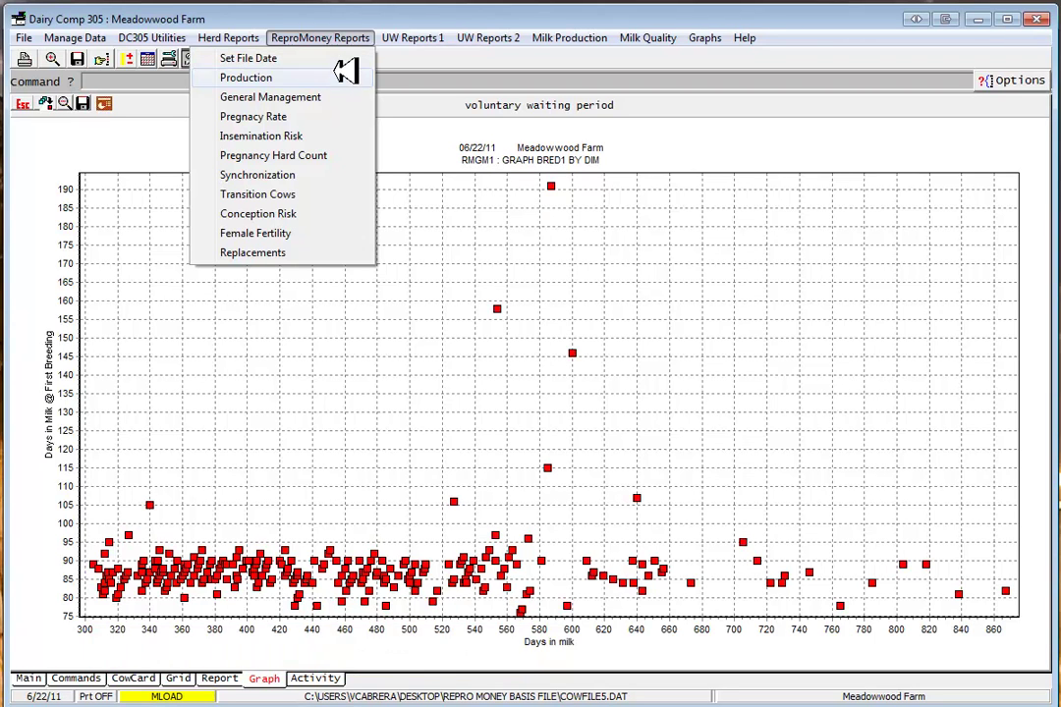
pyautogui.click(331, 154)
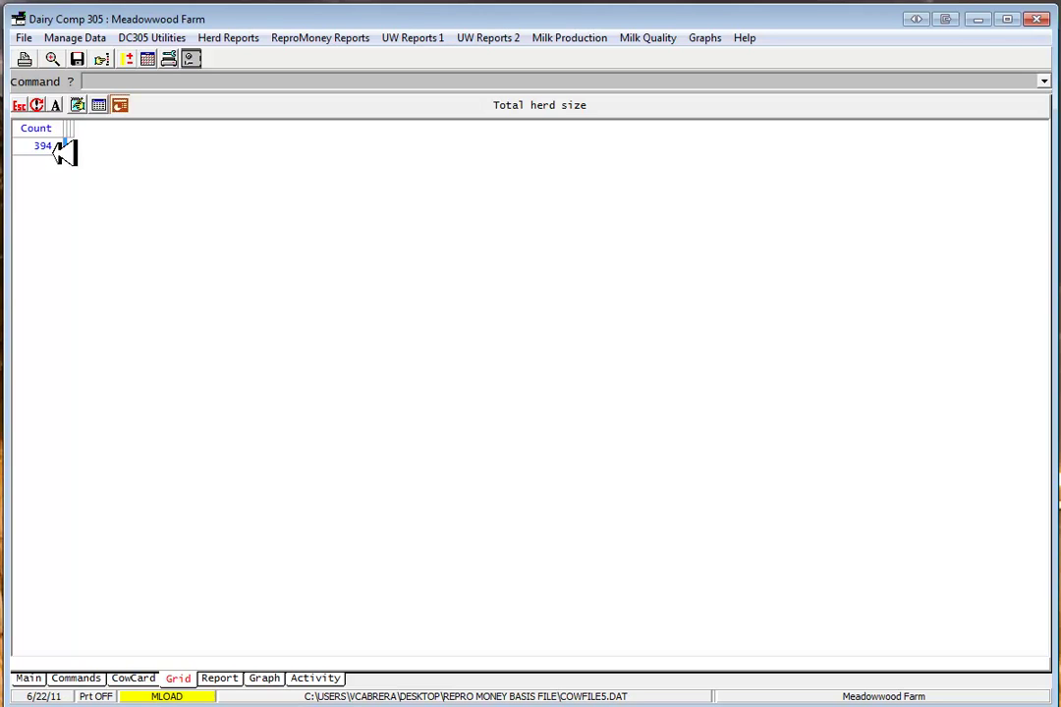
# Advance to the culling rate event table and check the SOLD, DIED and FRESH totals.
pyautogui.click(101, 59)
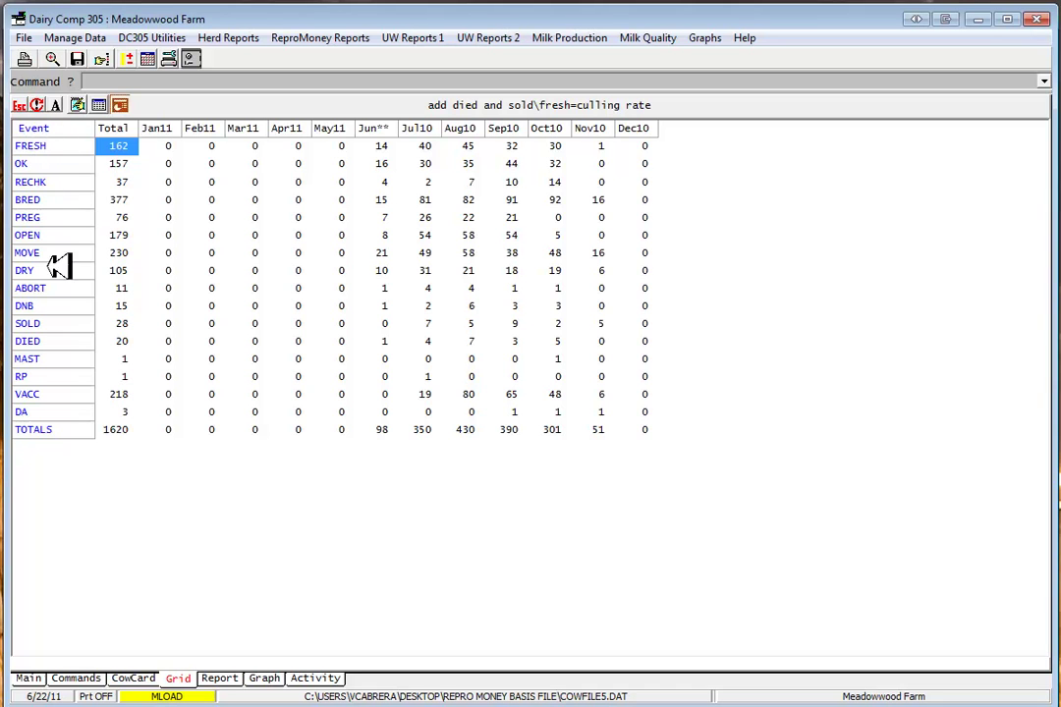
pyautogui.click(136, 324)
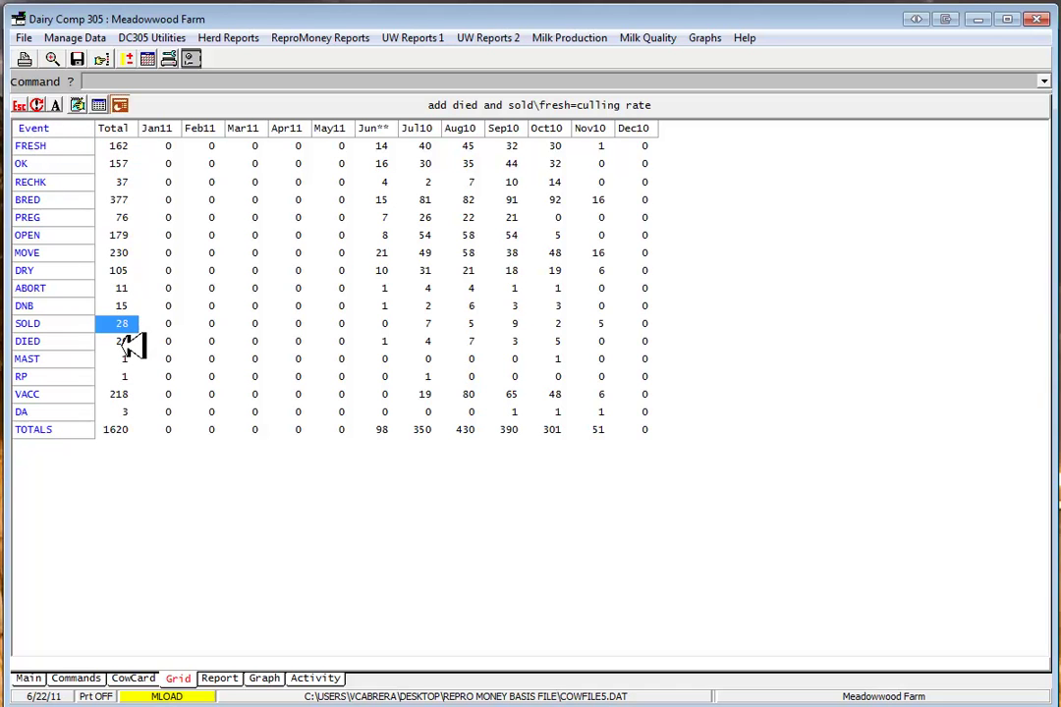
pyautogui.click(132, 342)
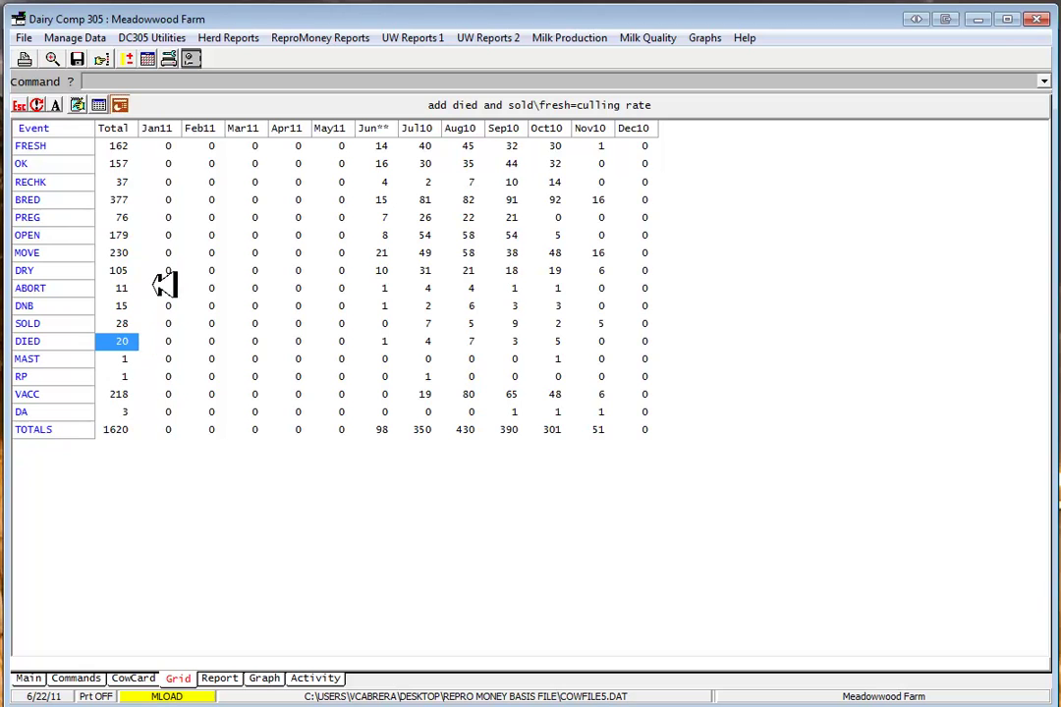
pyautogui.click(135, 148)
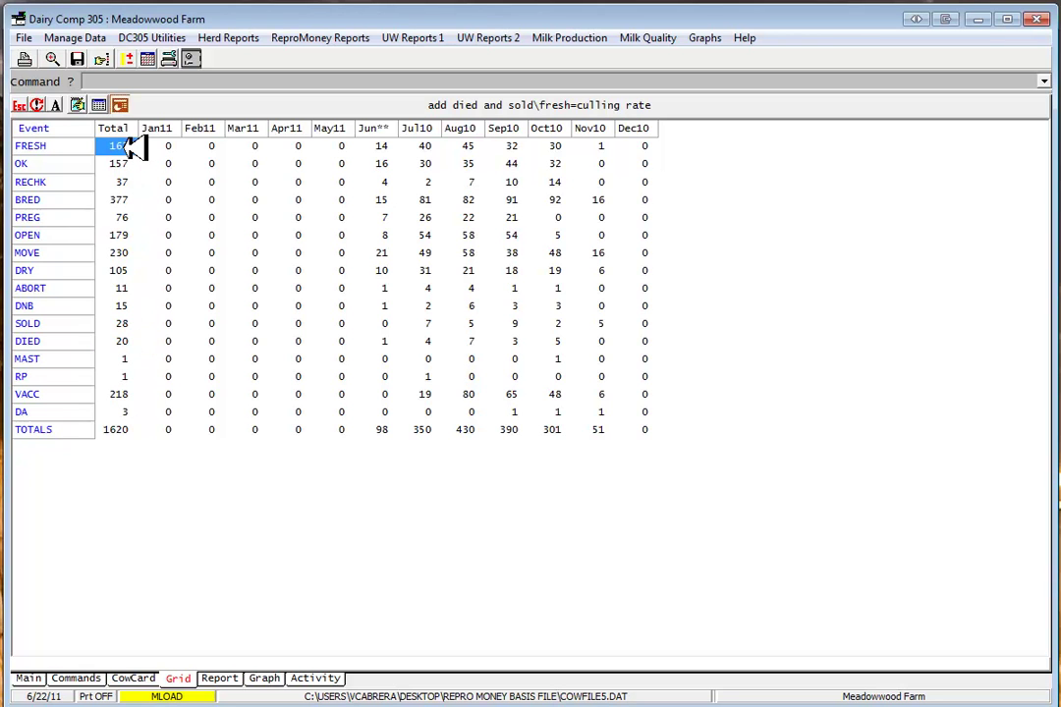